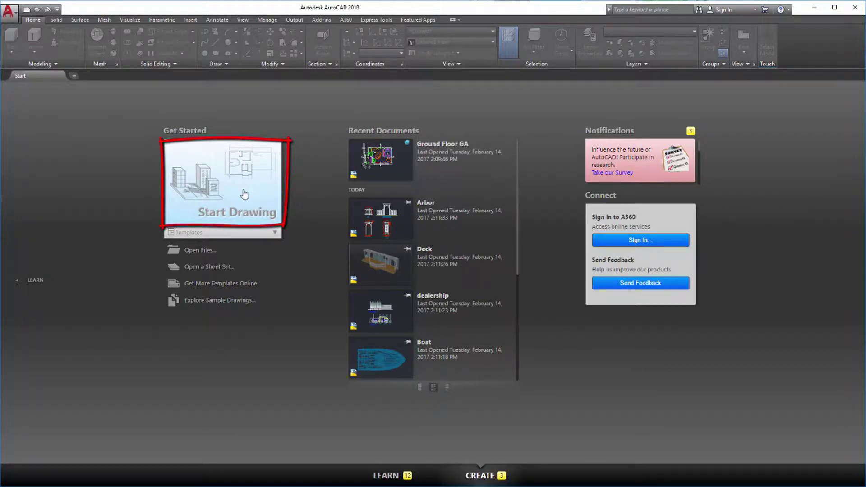
Step: Preview the Templates list on the Start tab, then close it
{"action": "left_click", "coordinate": [276, 234]}
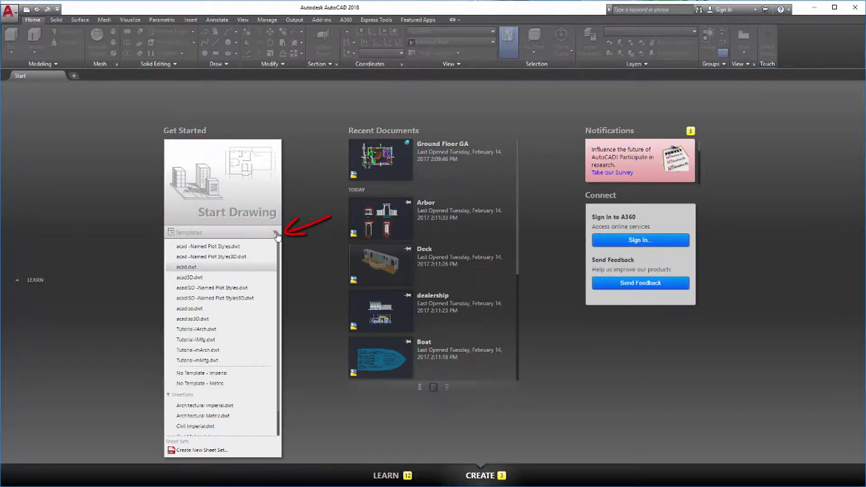
{"action": "left_click", "coordinate": [277, 234]}
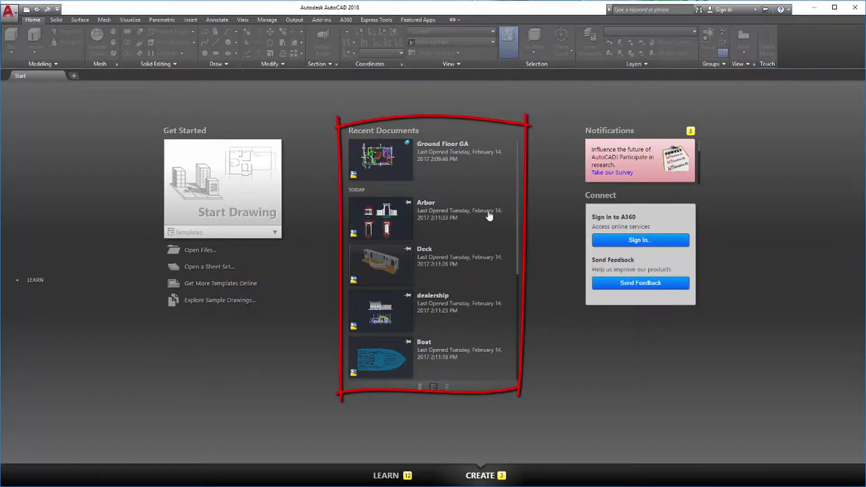
{"action": "left_click_drag", "start_coordinate": [517, 204], "coordinate": [526, 285]}
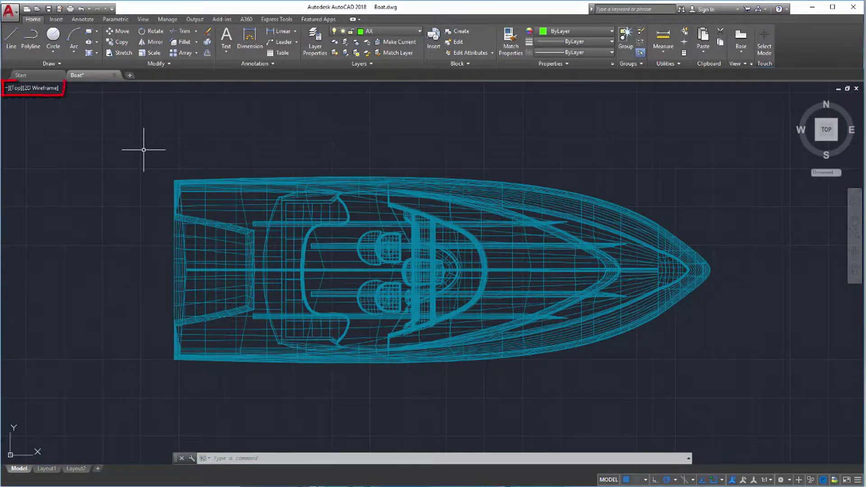
Step: Apply the Three: Right viewport layout and set the right viewport to SW Isometric
{"action": "left_click", "coordinate": [7, 87]}
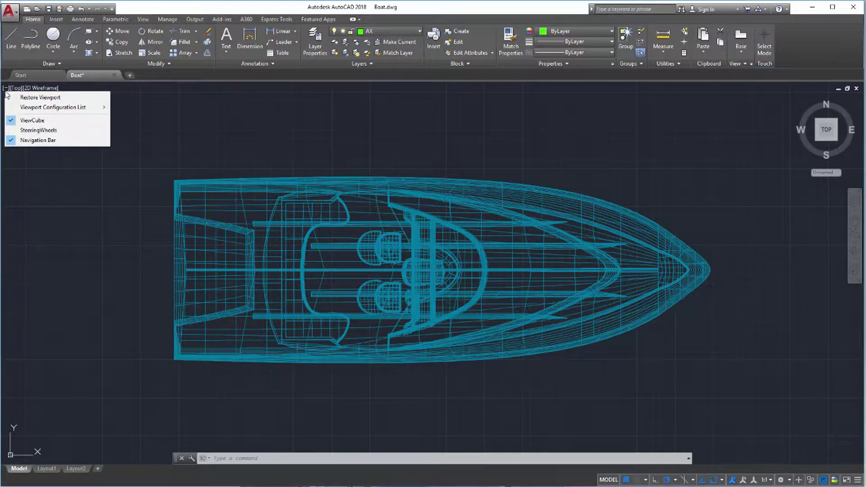
{"action": "mouse_move", "coordinate": [53, 107]}
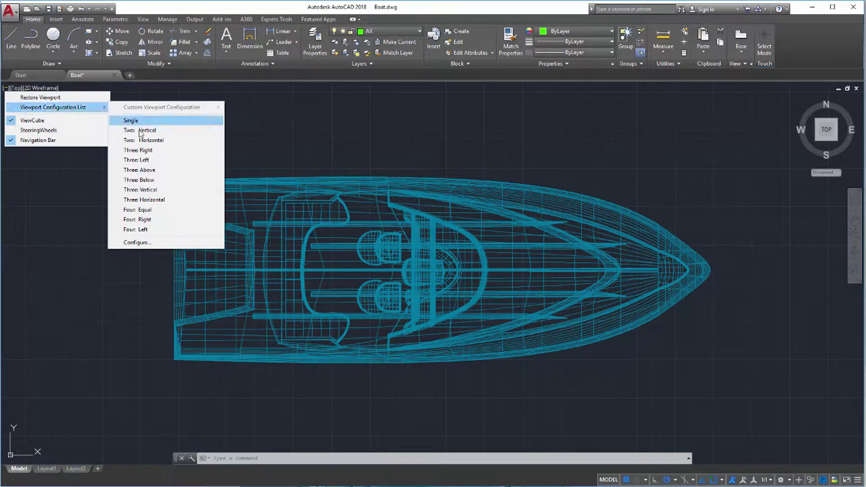
{"action": "left_click", "coordinate": [151, 150]}
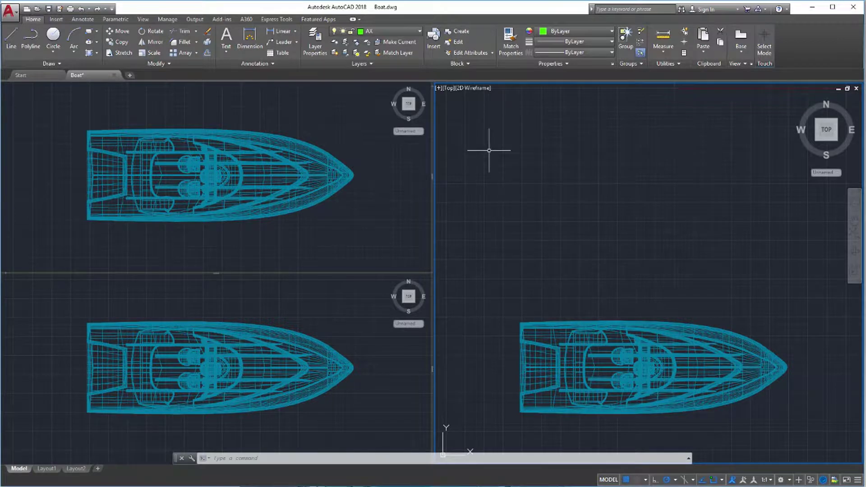
{"action": "left_click", "coordinate": [448, 88]}
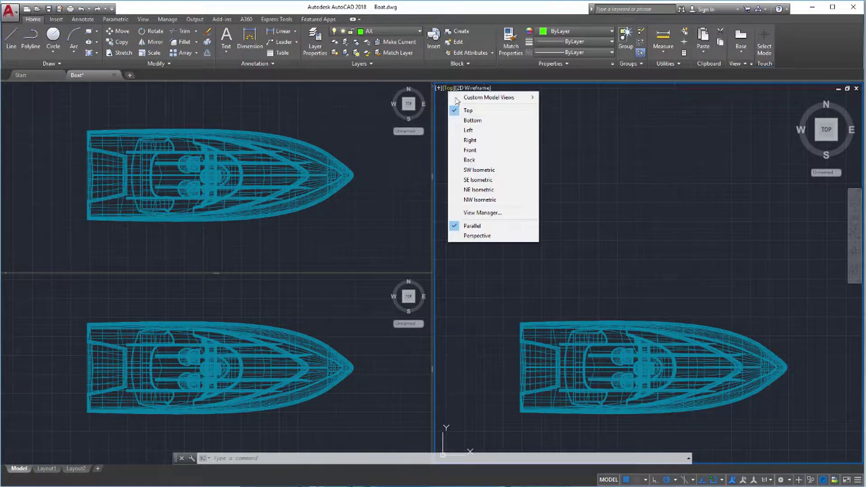
{"action": "left_click", "coordinate": [504, 170]}
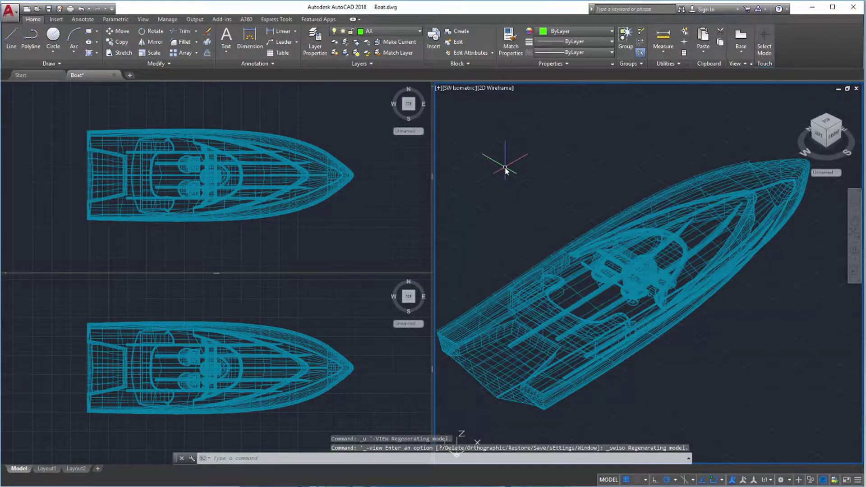
{"action": "left_click", "coordinate": [506, 88]}
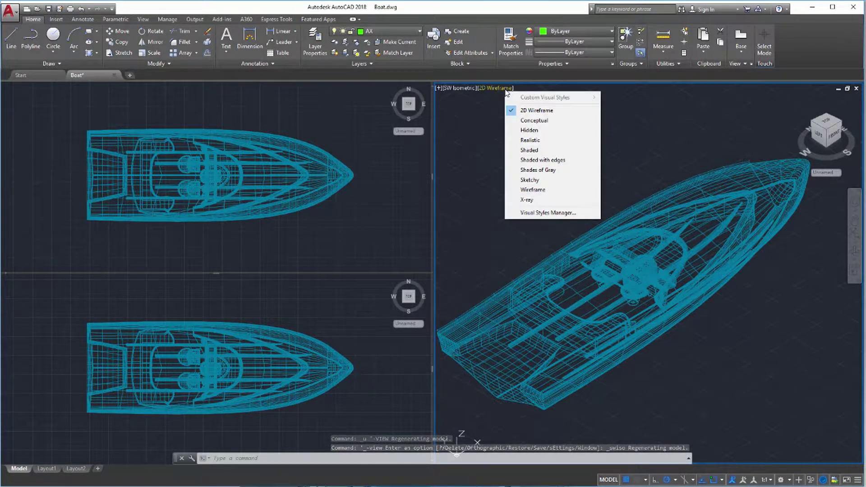
Step: Shade the right viewport Conceptual, orient it Front then SE Isometric, and browse navigation bar options
{"action": "left_click", "coordinate": [534, 121]}
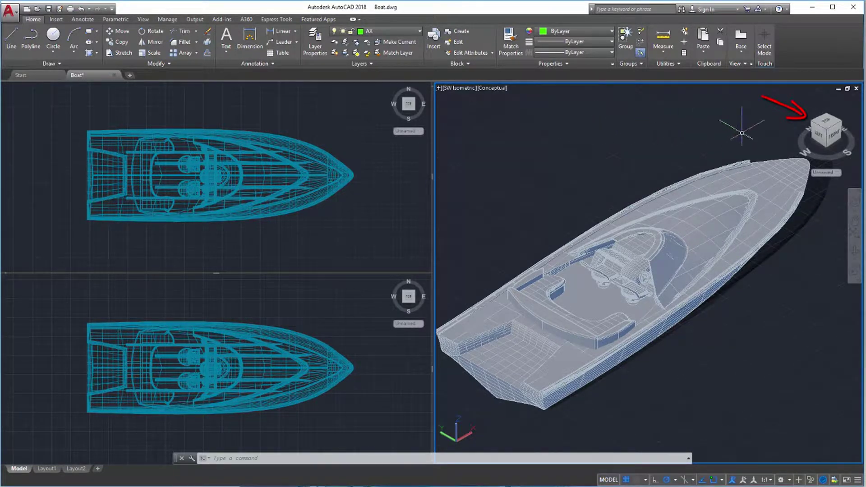
{"action": "left_click_drag", "start_coordinate": [830, 134], "coordinate": [834, 139]}
{"action": "left_click", "coordinate": [833, 139]}
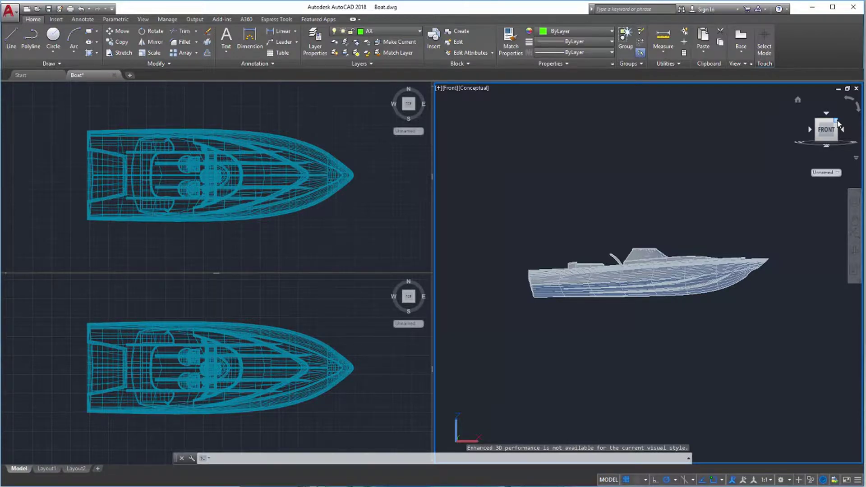
{"action": "left_click", "coordinate": [837, 120]}
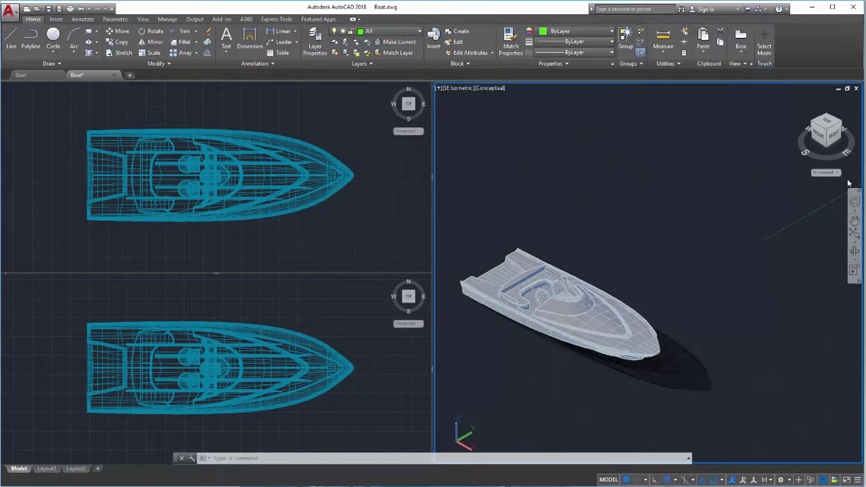
{"action": "left_click", "coordinate": [858, 284]}
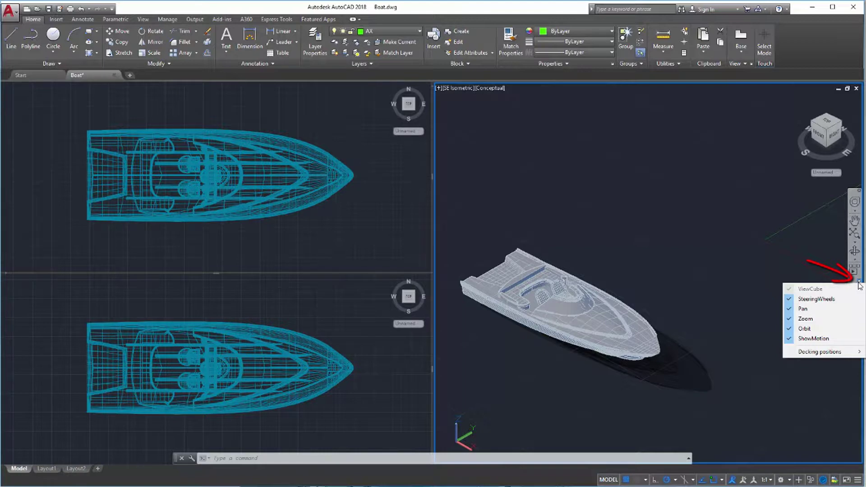
{"action": "left_click", "coordinate": [754, 236]}
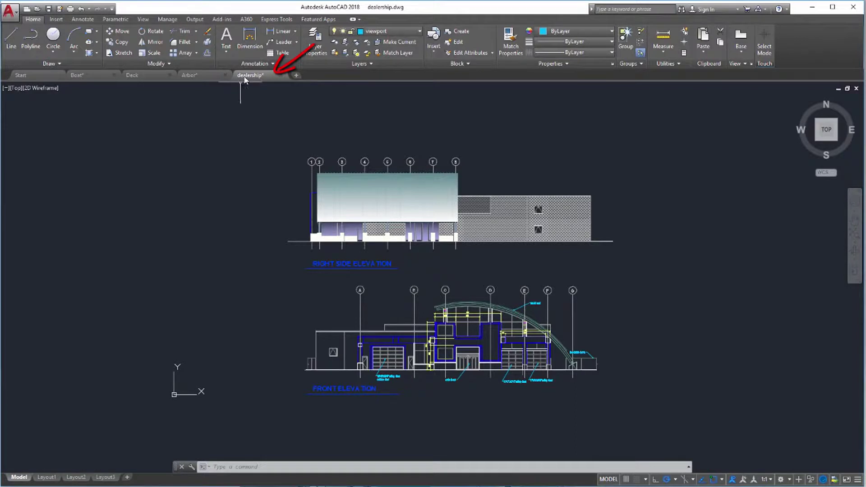
Step: Preview the dealership drawing's Layout1 and Layout2 sheets, then bring up its file tab menu
{"action": "mouse_move", "coordinate": [250, 75]}
{"action": "left_click", "coordinate": [233, 110]}
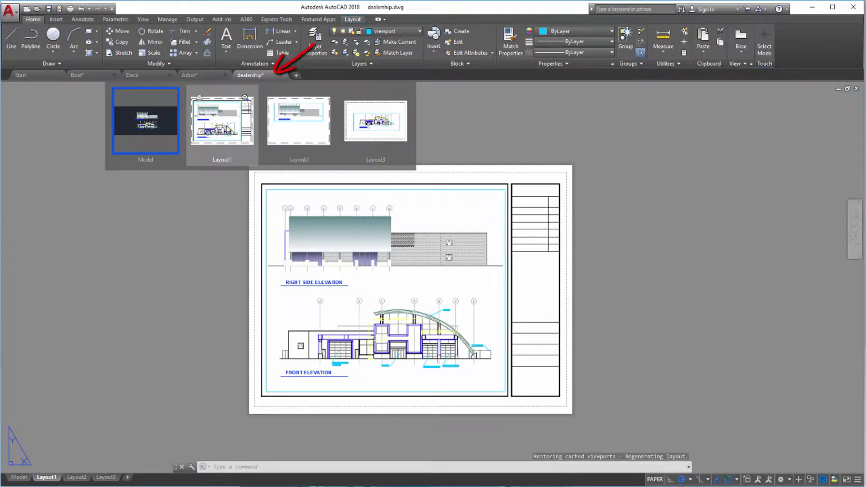
{"action": "left_click", "coordinate": [299, 128]}
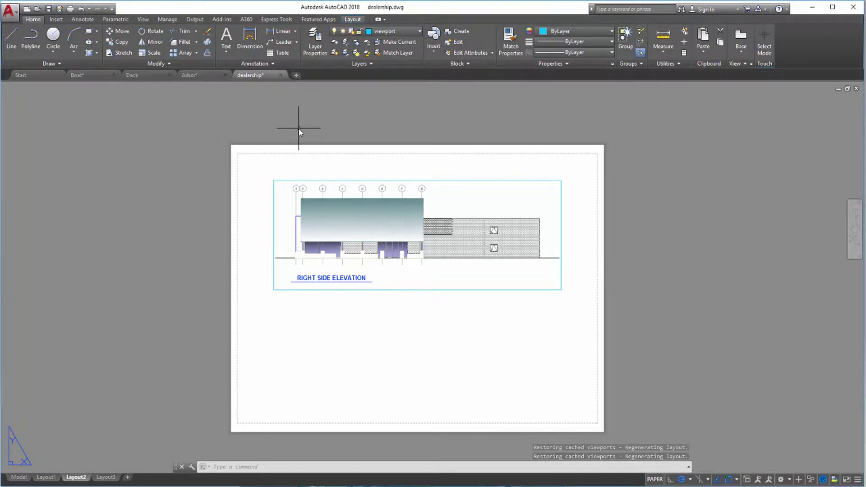
{"action": "right_click", "coordinate": [265, 78]}
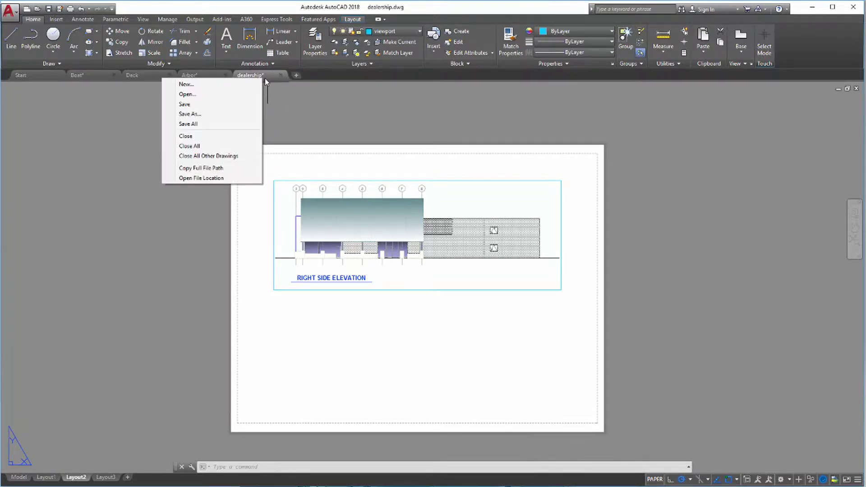
Step: Expand the Draw and Modify ribbon panels and show the Quick Access Toolbar customization list
{"action": "left_click", "coordinate": [294, 121]}
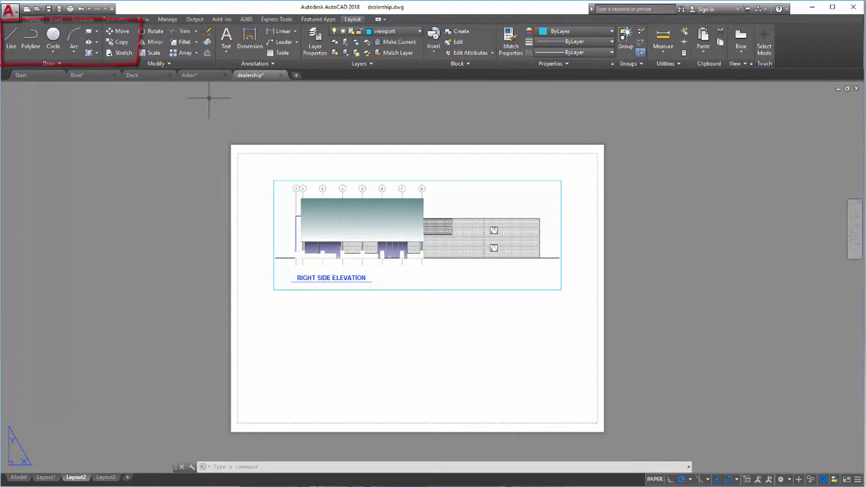
{"action": "left_click", "coordinate": [85, 64]}
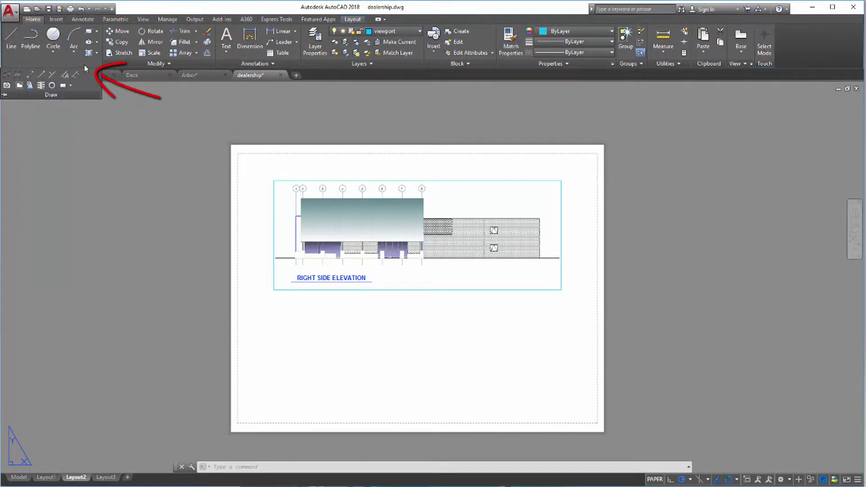
{"action": "left_click", "coordinate": [151, 64]}
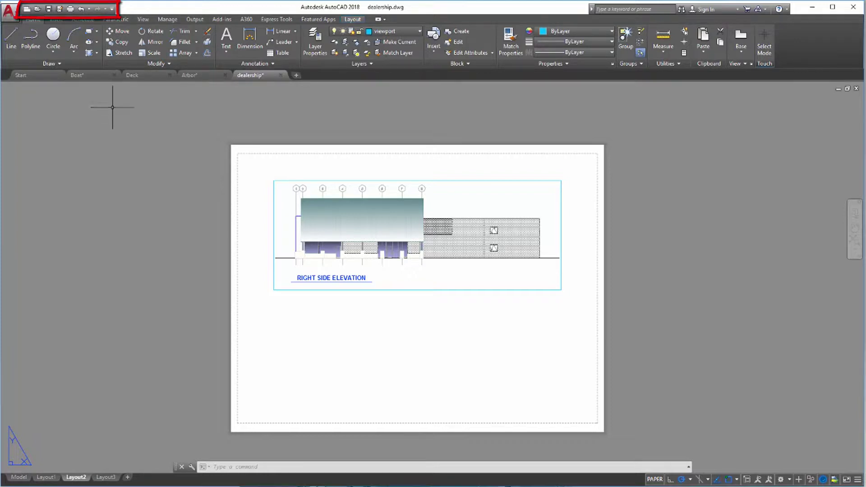
{"action": "left_click", "coordinate": [112, 11]}
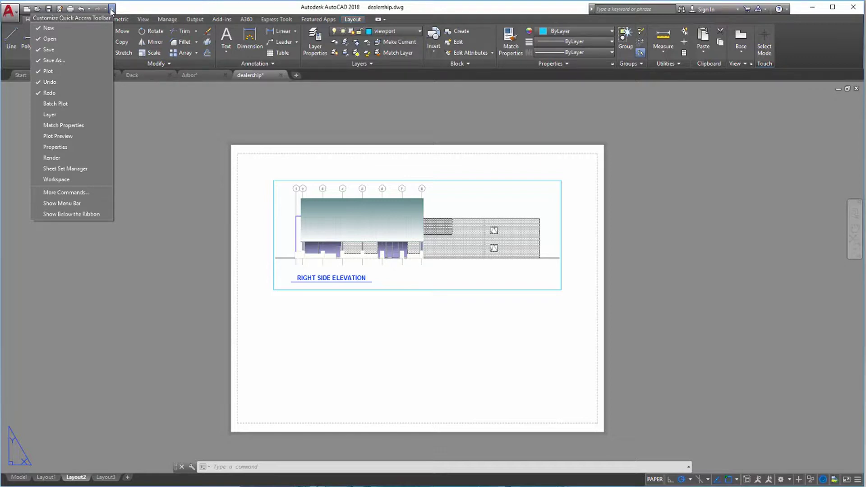
Step: Browse the application menu, then switch to Layout1 and add a new Layout4 sheet
{"action": "left_click", "coordinate": [15, 15]}
{"action": "left_click", "coordinate": [12, 12]}
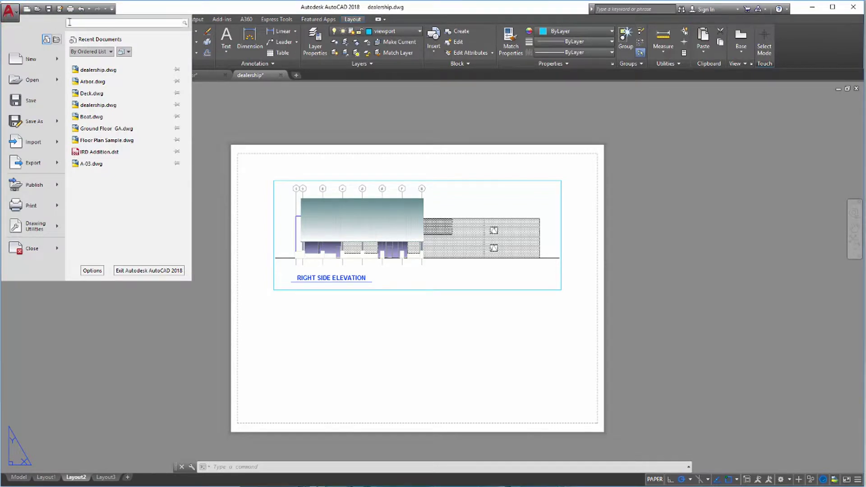
{"action": "type", "text": "lin"}
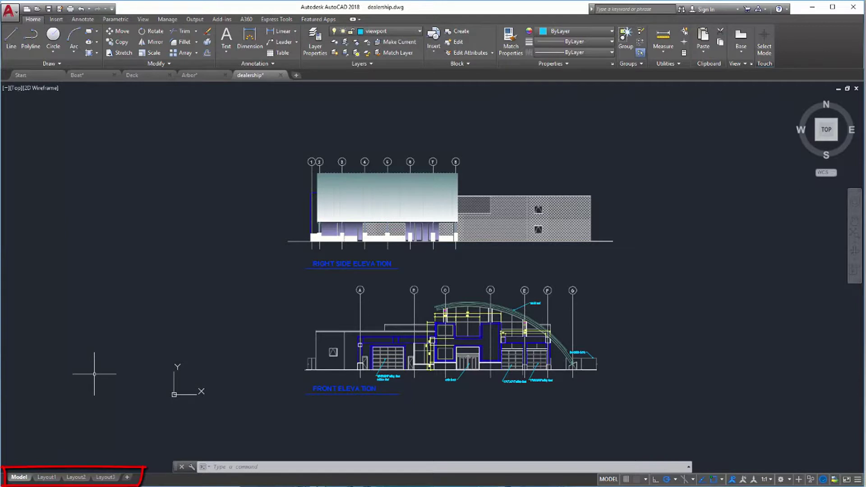
{"action": "left_click", "coordinate": [47, 478]}
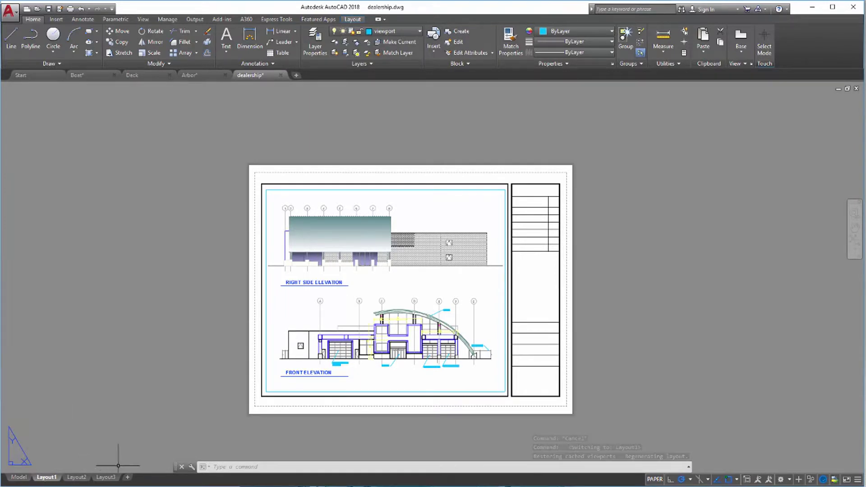
{"action": "left_click", "coordinate": [127, 477]}
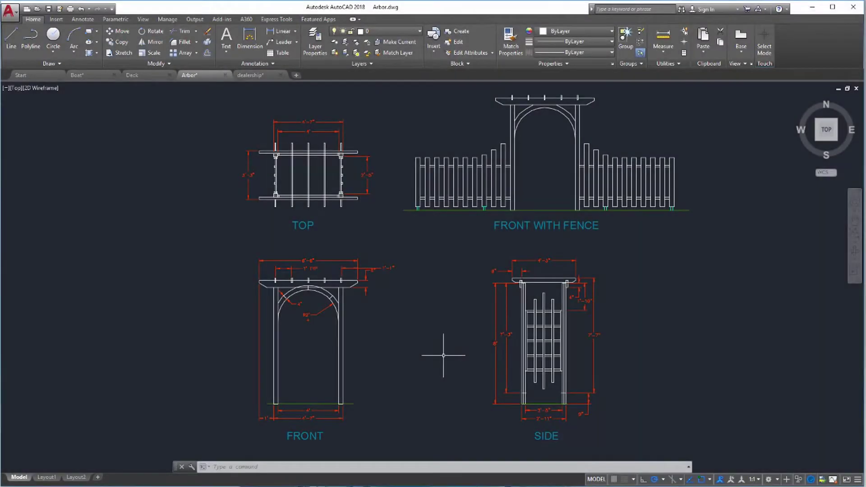
Step: Enter LAYER in the command line and expand the Layer group listing Dimensions, FencePosts and Text
{"action": "left_click", "coordinate": [384, 467]}
{"action": "type", "text": "LAY"}
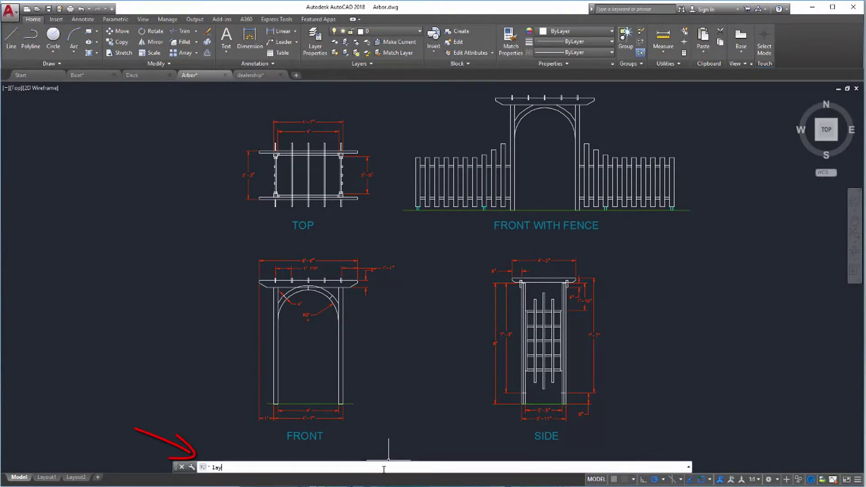
{"action": "type", "text": "ER"}
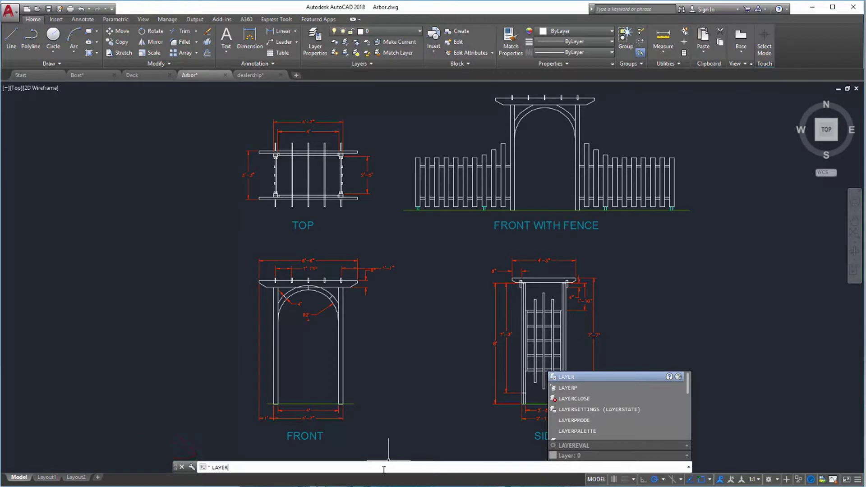
{"action": "scroll", "coordinate": [608, 409], "scroll_direction": "down", "scroll_amount": 1}
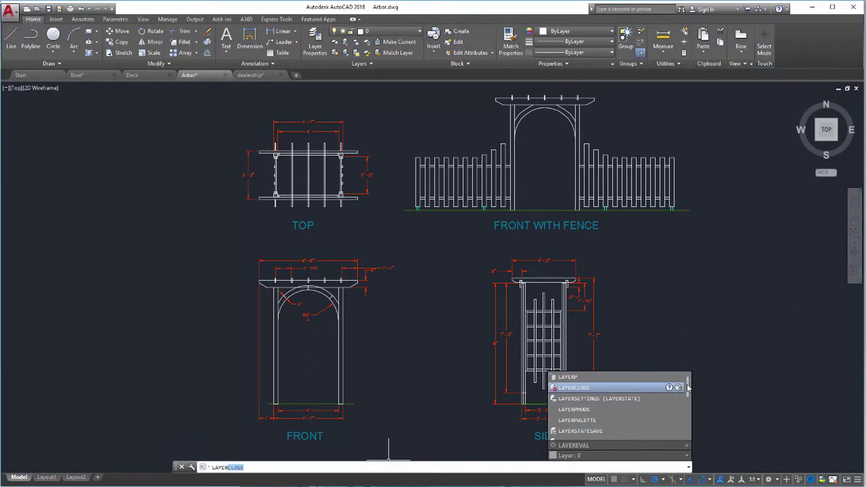
{"action": "left_click_drag", "start_coordinate": [689, 389], "coordinate": [689, 421]}
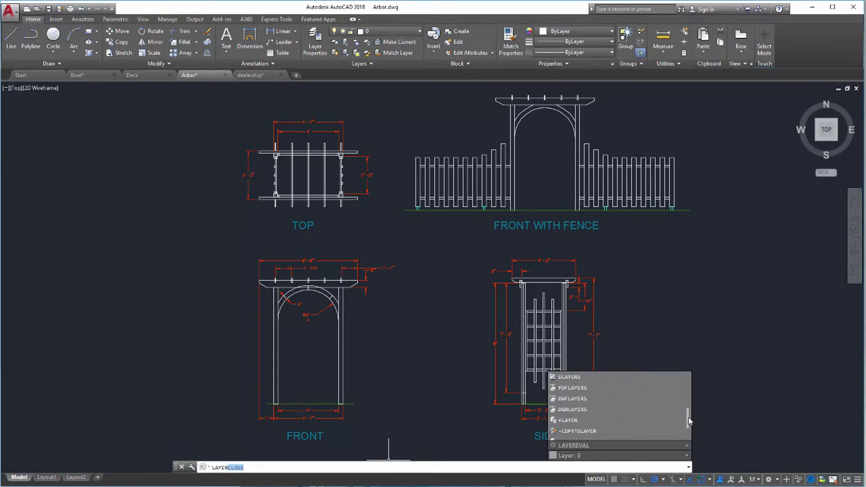
{"action": "left_click", "coordinate": [687, 456]}
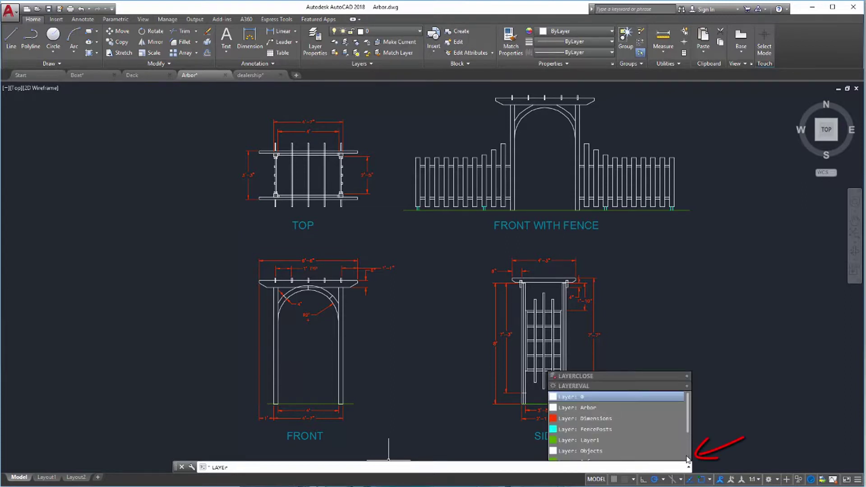
{"action": "left_click_drag", "start_coordinate": [689, 428], "coordinate": [686, 448]}
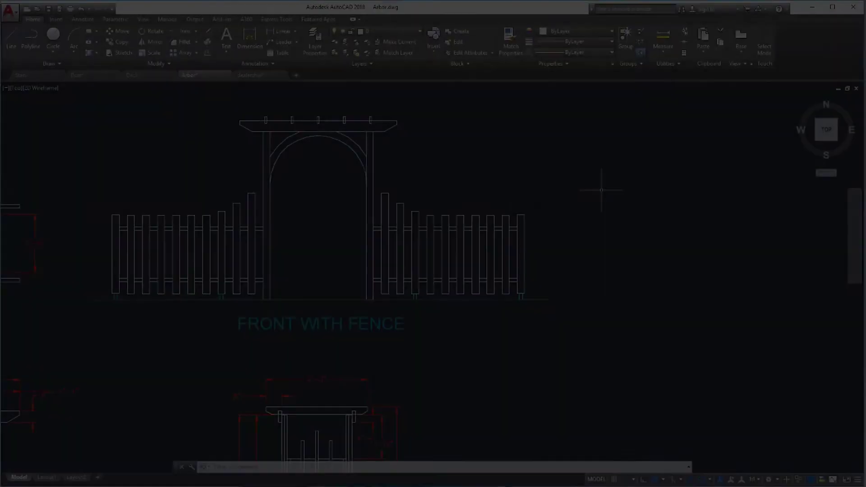
{"action": "type", "text": "CO"}
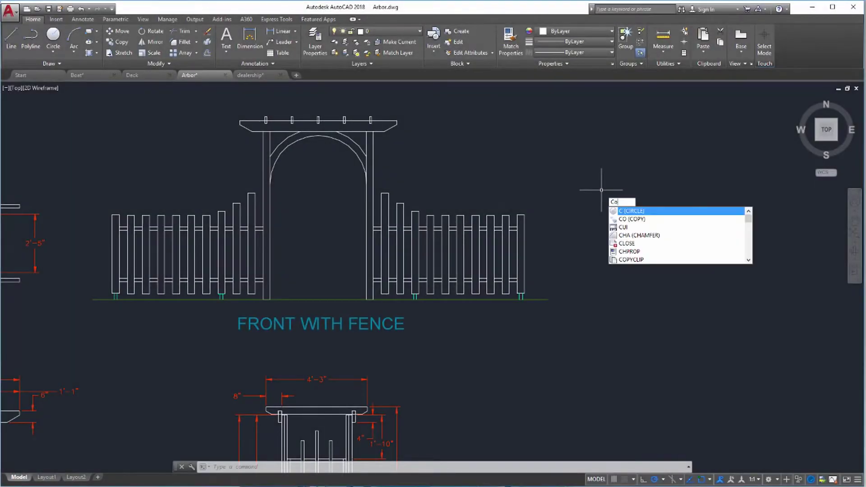
{"action": "type", "text": "PY"}
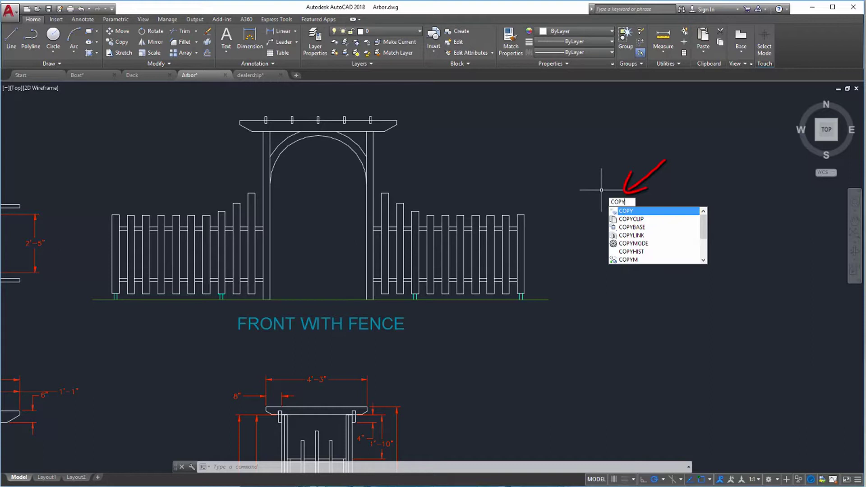
Step: Copy the right fence section of the Arbor front view to its right
{"action": "key", "text": "Return"}
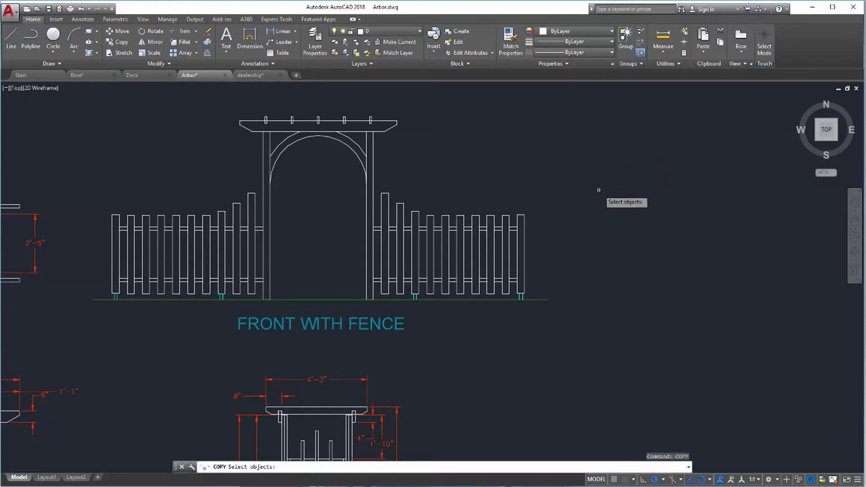
{"action": "left_click", "coordinate": [526, 220]}
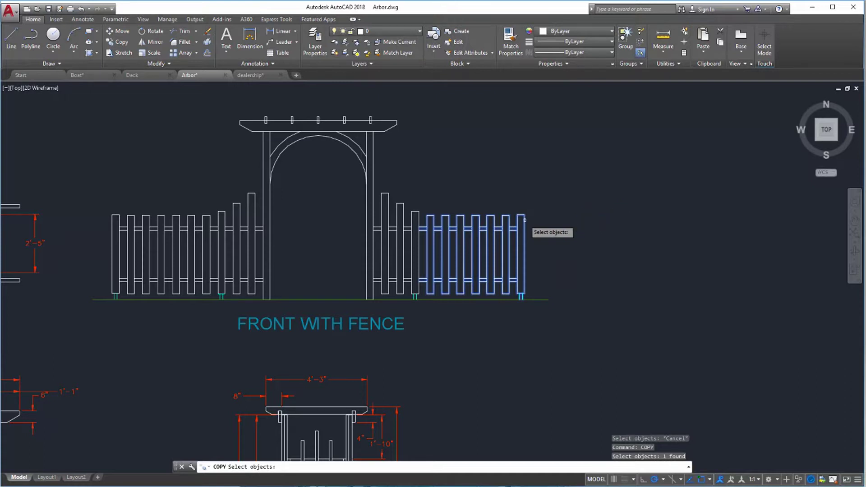
{"action": "key", "text": "Return"}
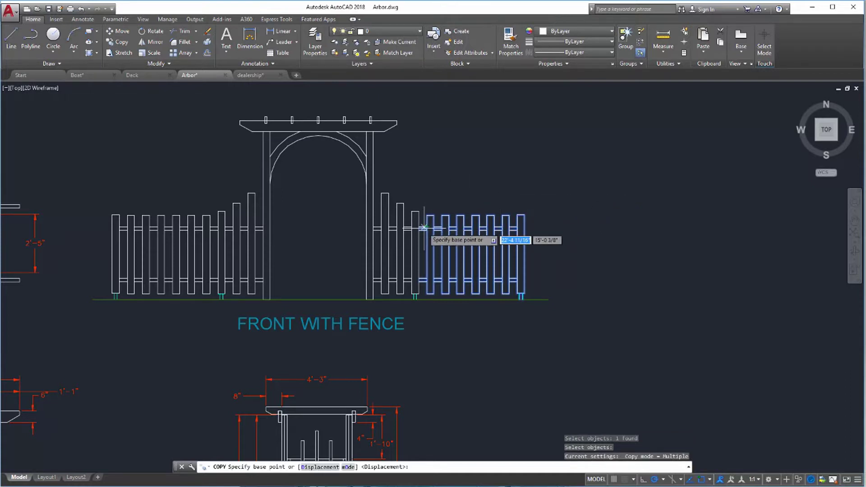
{"action": "left_click", "coordinate": [420, 227]}
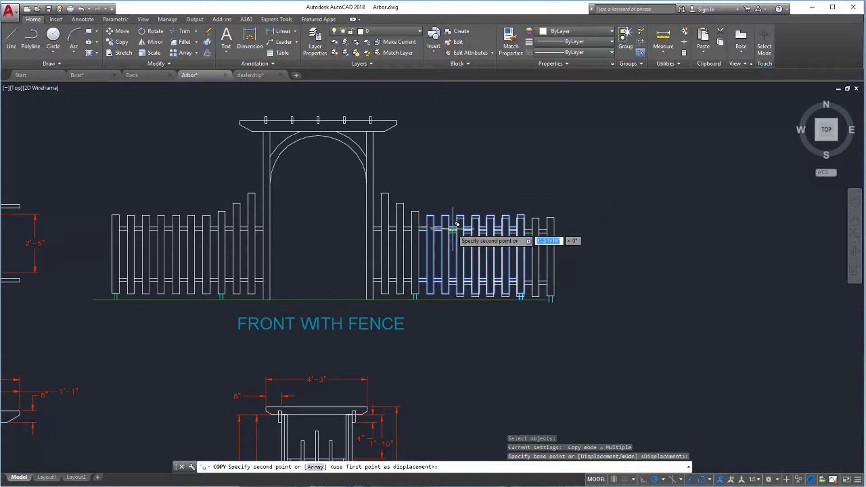
{"action": "left_click", "coordinate": [531, 226]}
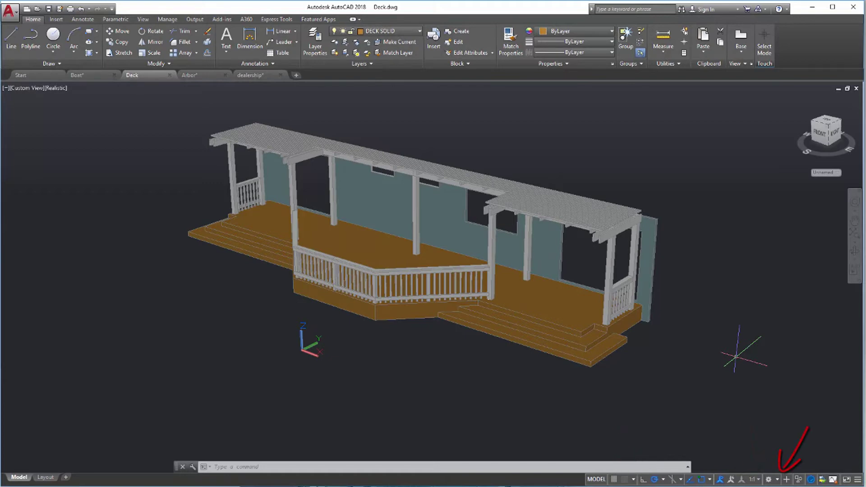
Step: Choose 3D Modeling from the status bar's Workspace Switching menu
{"action": "left_click", "coordinate": [768, 479]}
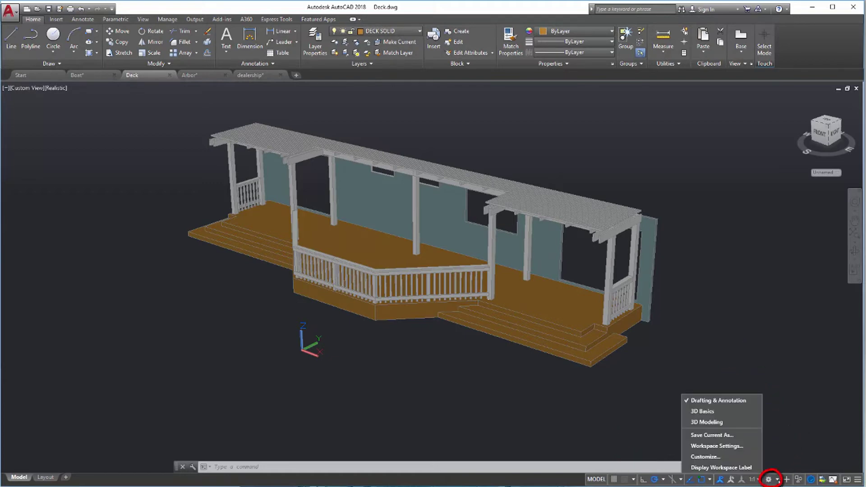
{"action": "left_click", "coordinate": [706, 421]}
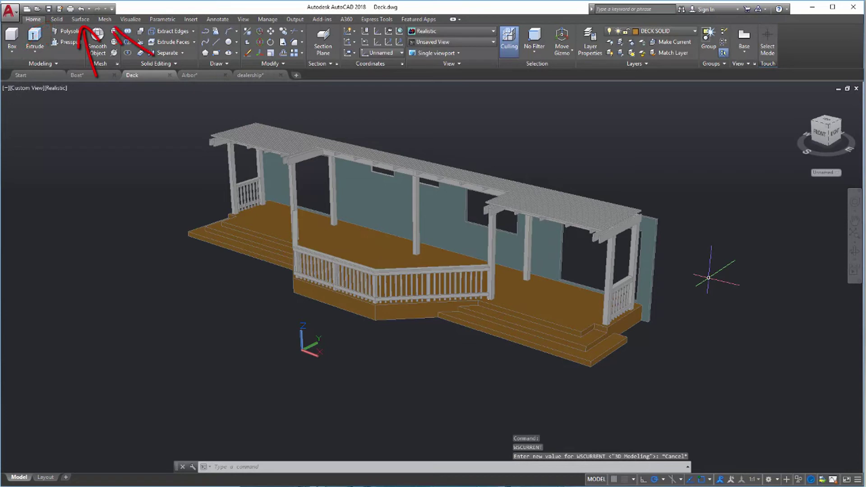
{"action": "type", "text": "to"}
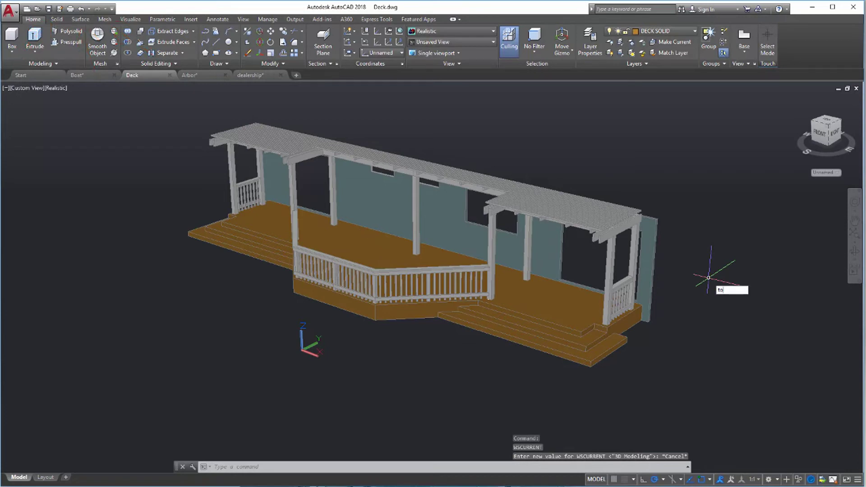
Step: Run TOOLPALETTES, view the Annotation and Architectural tabs, and show the palette group list
{"action": "key", "text": "Return"}
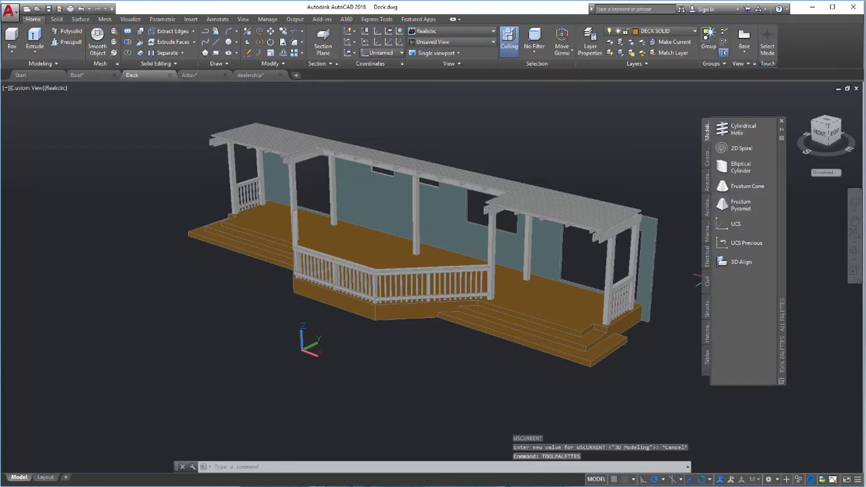
{"action": "left_click", "coordinate": [707, 185]}
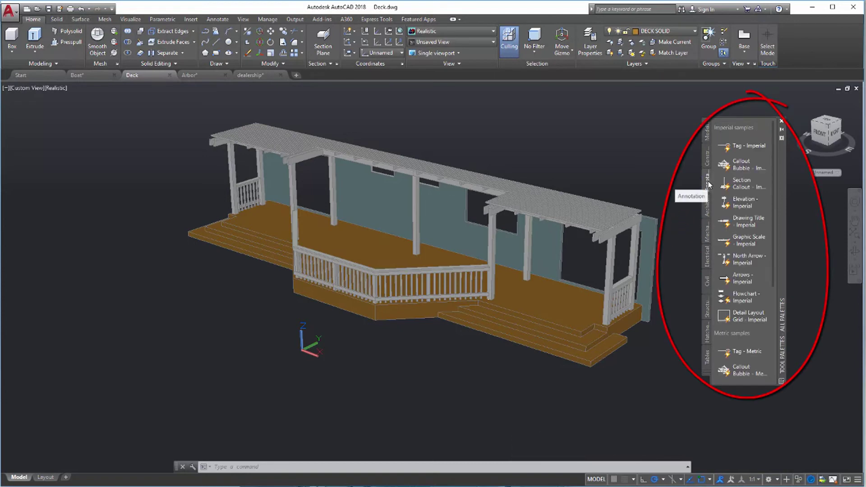
{"action": "left_click", "coordinate": [707, 209]}
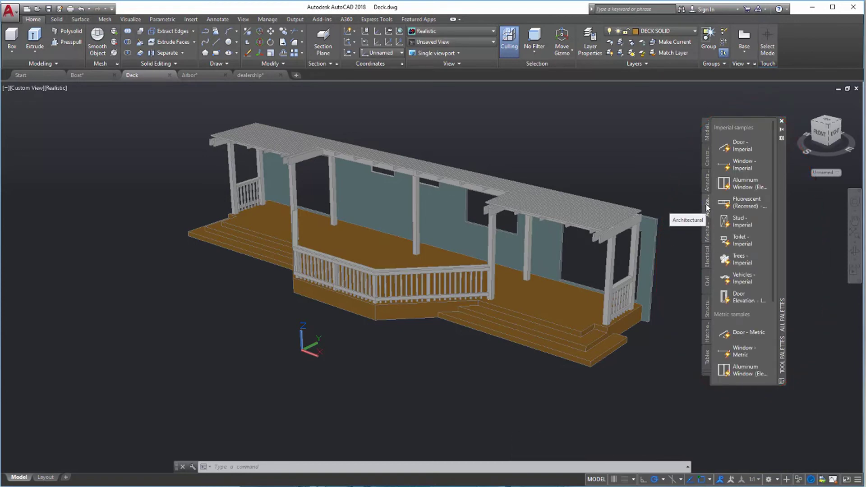
{"action": "right_click", "coordinate": [707, 372]}
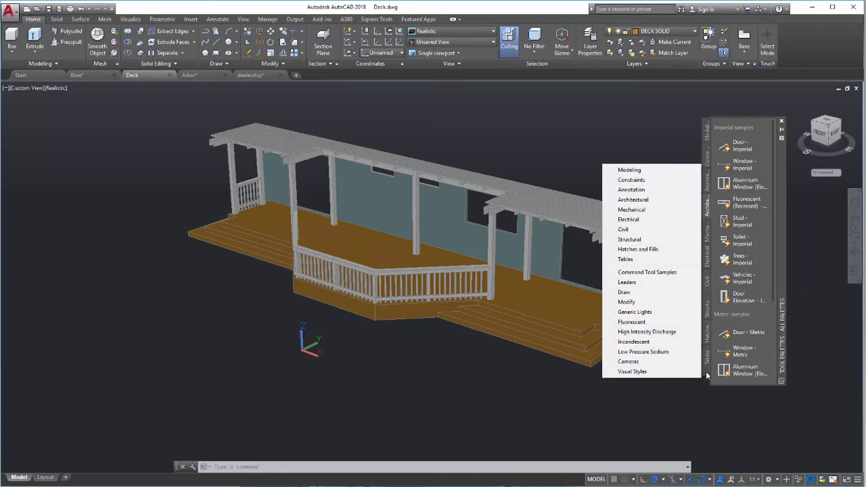